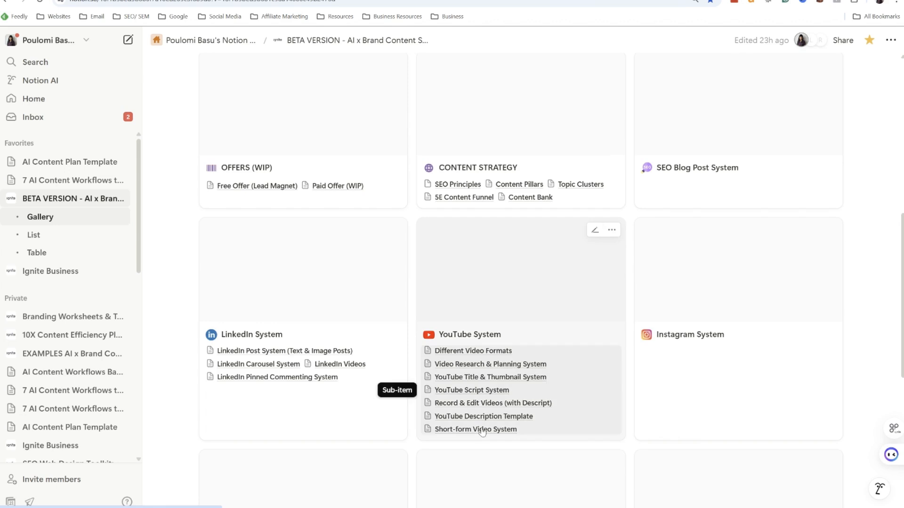
Step: Open the YouTube System page from the Notion gallery and look through its content
{"action": "left_click", "coordinate": [525, 313]}
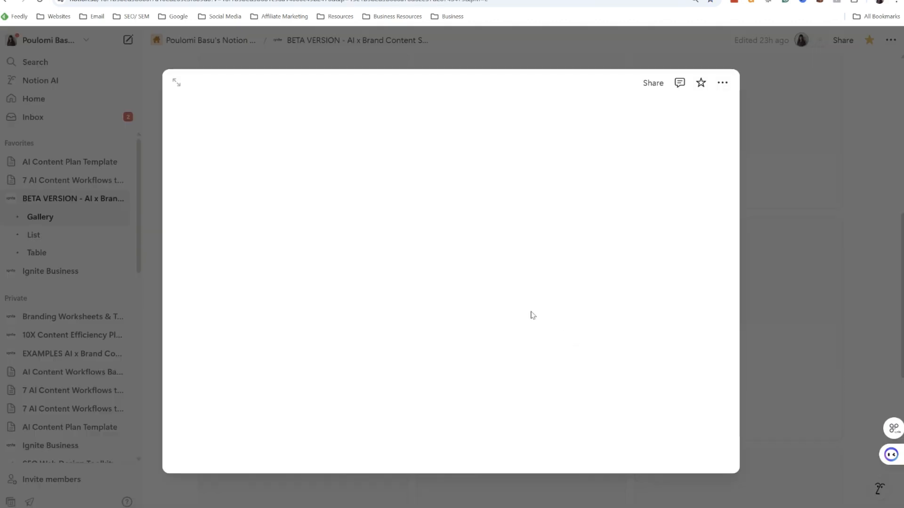
{"action": "scroll", "coordinate": [562, 325], "scroll_direction": "down", "scroll_amount": 9}
{"action": "scroll", "coordinate": [562, 315], "scroll_direction": "down", "scroll_amount": 10}
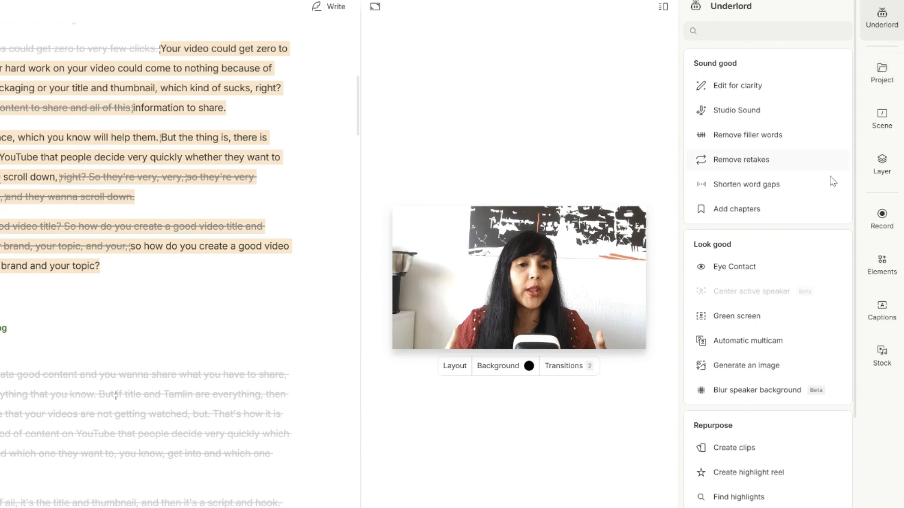
Step: Switch to Descript and generate clips from the video with Create clips, using 5 clips of 45 seconds
{"action": "left_click", "coordinate": [761, 476]}
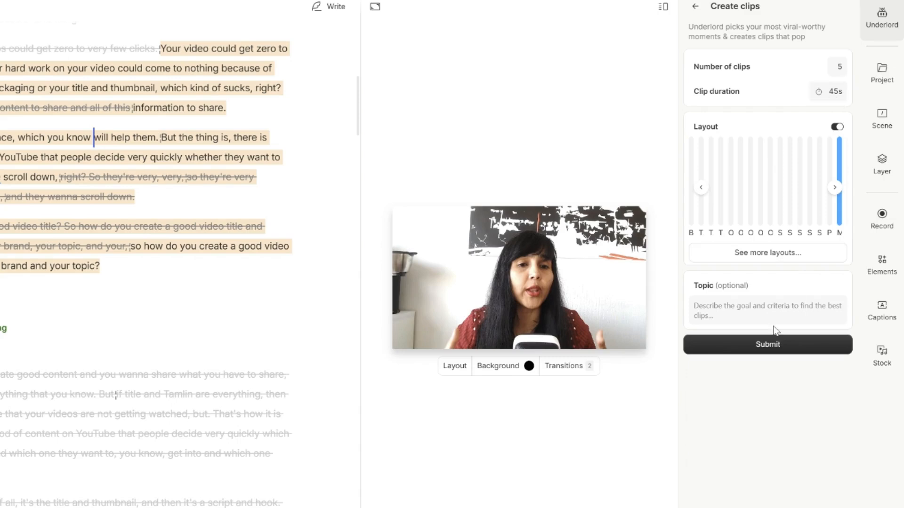
{"action": "left_click", "coordinate": [755, 314]}
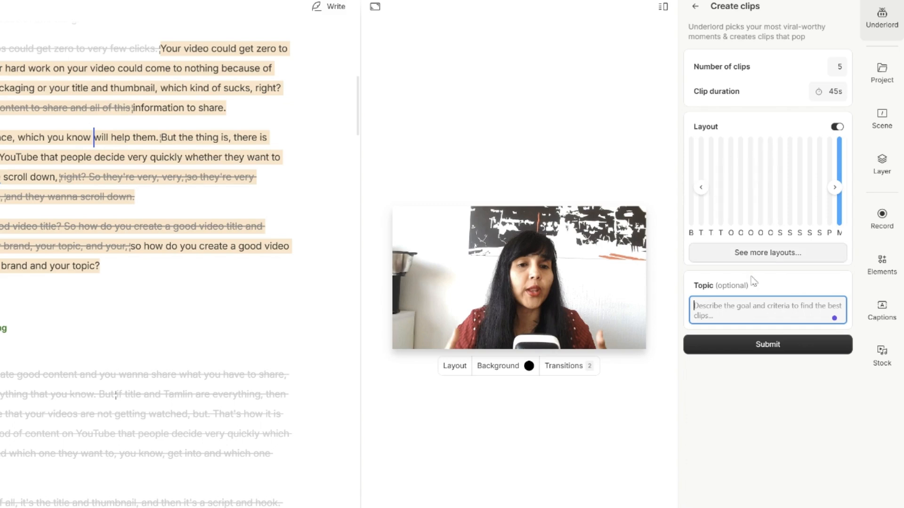
{"action": "left_click", "coordinate": [767, 350]}
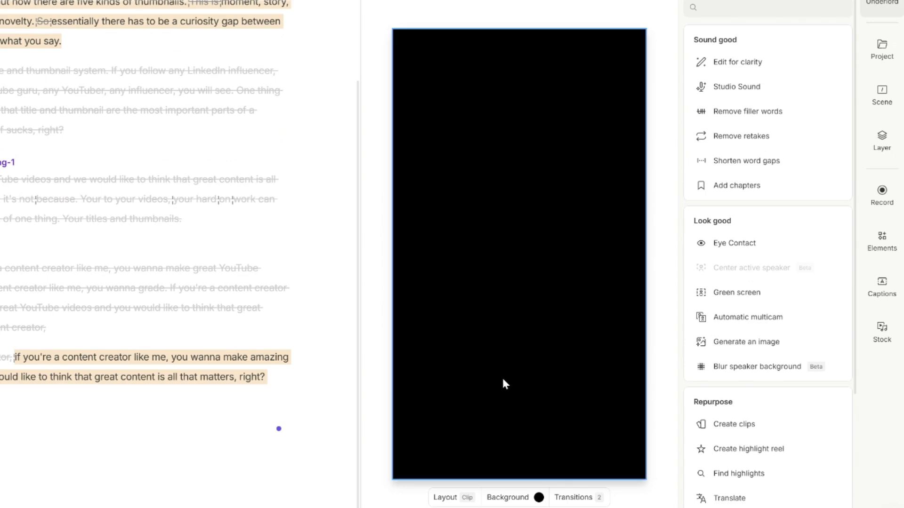
Step: Apply the Text Overlay layout from the Descript gallery layout pack to the vertical clip's scene
{"action": "left_click", "coordinate": [882, 95]}
{"action": "left_click", "coordinate": [805, 49]}
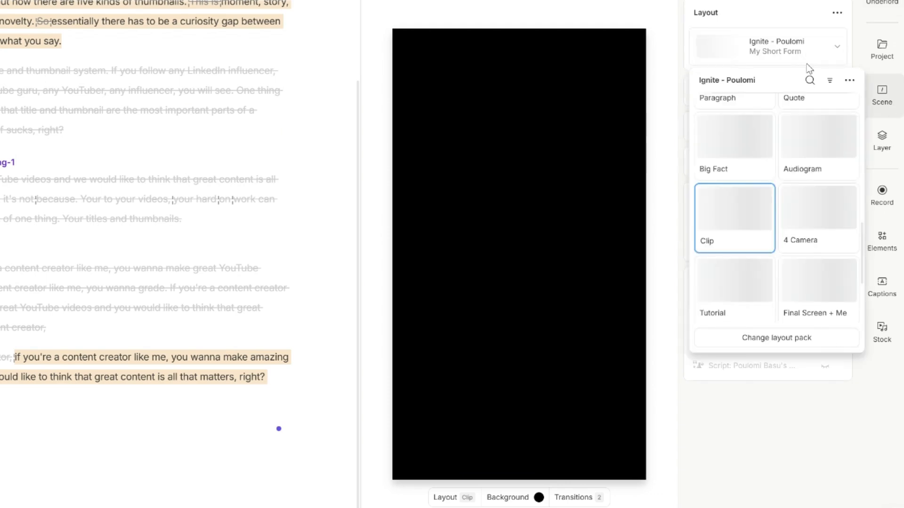
{"action": "left_click", "coordinate": [765, 339]}
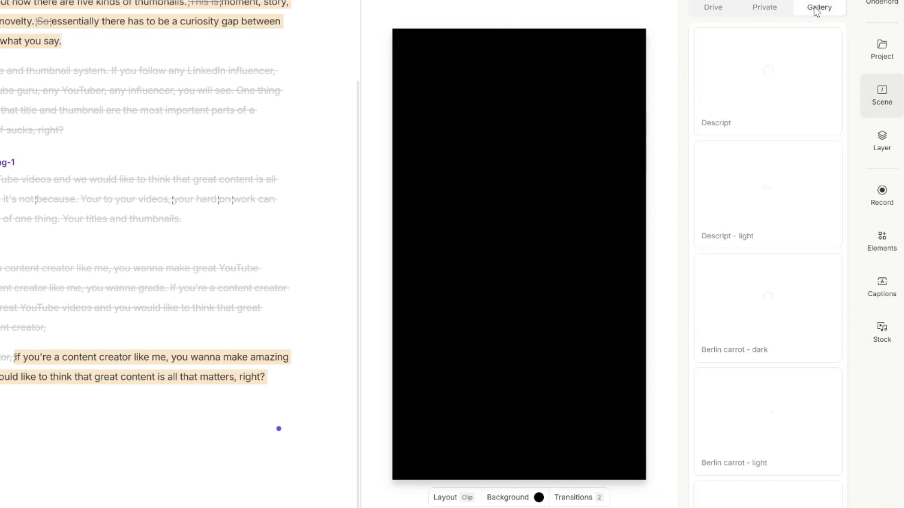
{"action": "left_click", "coordinate": [805, 123]}
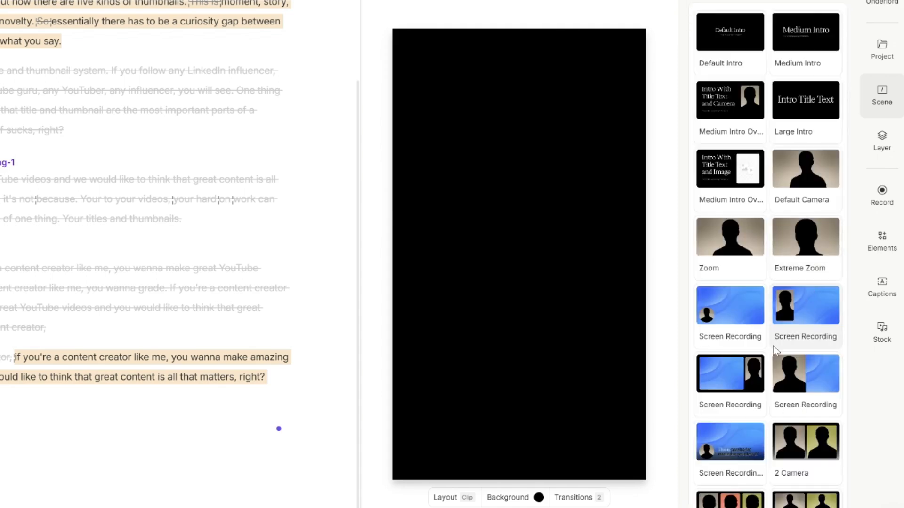
{"action": "scroll", "coordinate": [775, 350], "scroll_direction": "down", "scroll_amount": 2}
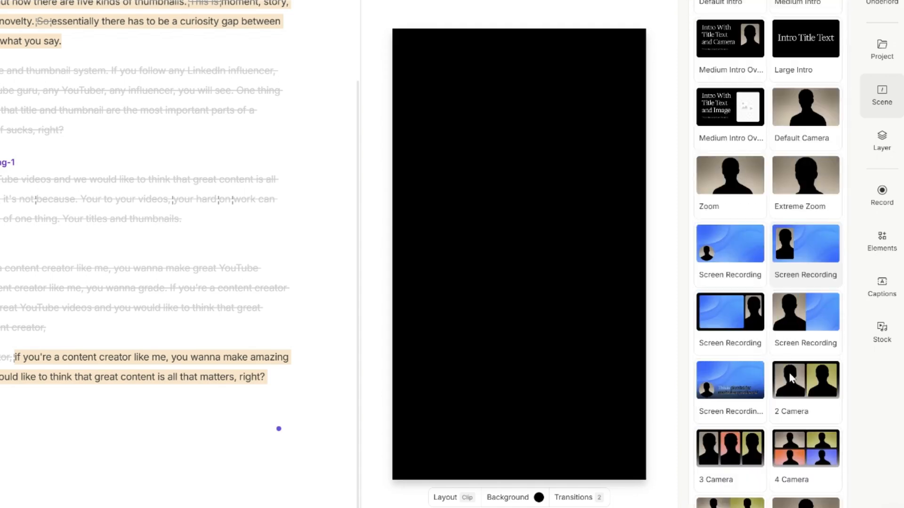
{"action": "scroll", "coordinate": [793, 267], "scroll_direction": "down", "scroll_amount": 10}
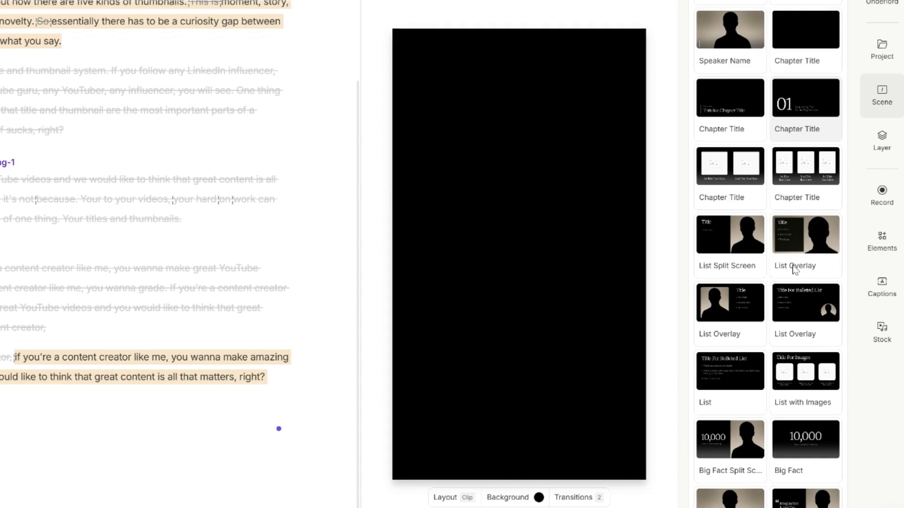
{"action": "scroll", "coordinate": [805, 282], "scroll_direction": "down", "scroll_amount": 10}
{"action": "left_click", "coordinate": [815, 292]}
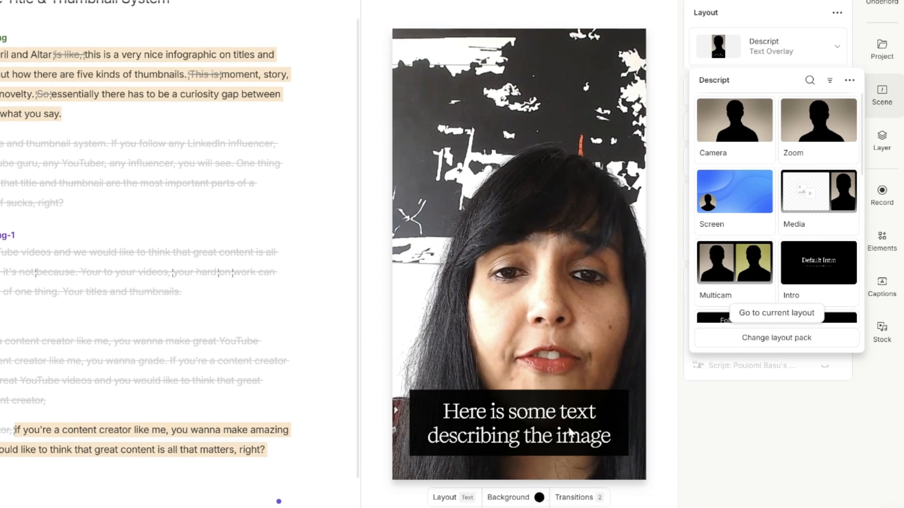
Step: Select the placeholder title text on the clip and inspect the layer and scene settings
{"action": "left_click", "coordinate": [565, 421]}
{"action": "left_click", "coordinate": [521, 424]}
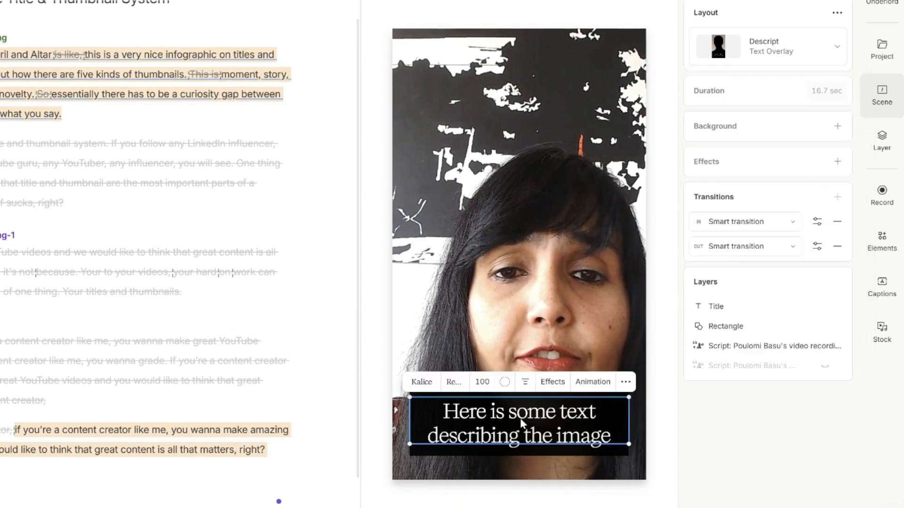
{"action": "left_click", "coordinate": [885, 148]}
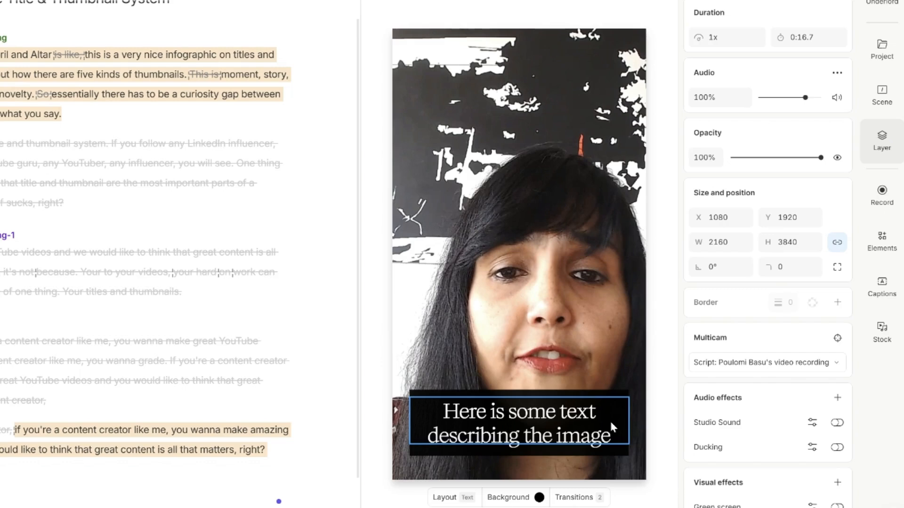
{"action": "left_click", "coordinate": [882, 96]}
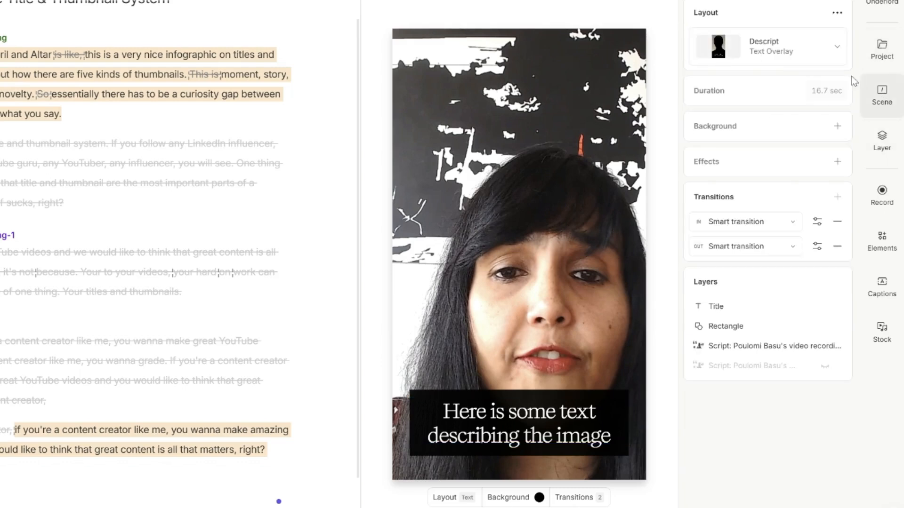
Step: Change the scene's layout pack to the custom Ignite pack and apply its My Short Form layout
{"action": "left_click", "coordinate": [832, 47]}
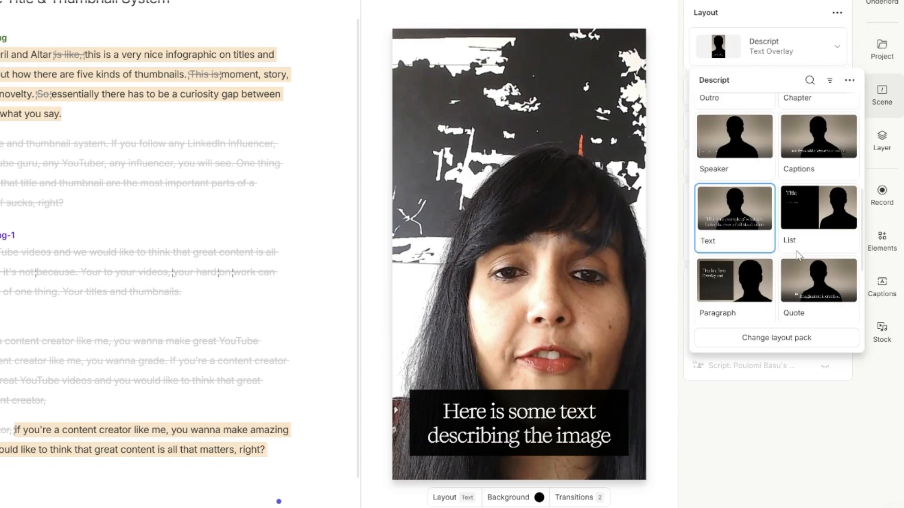
{"action": "left_click", "coordinate": [798, 337]}
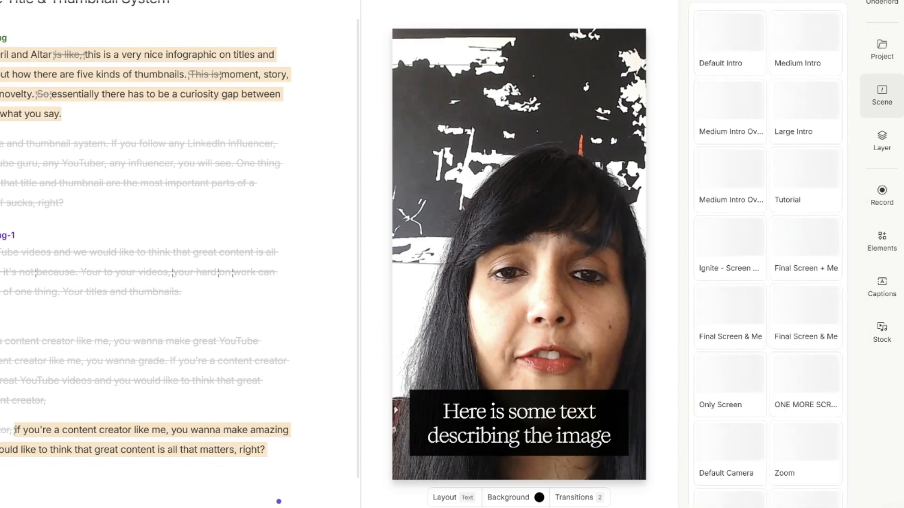
{"action": "scroll", "coordinate": [768, 273], "scroll_direction": "down", "scroll_amount": 10}
{"action": "left_click", "coordinate": [757, 29]}
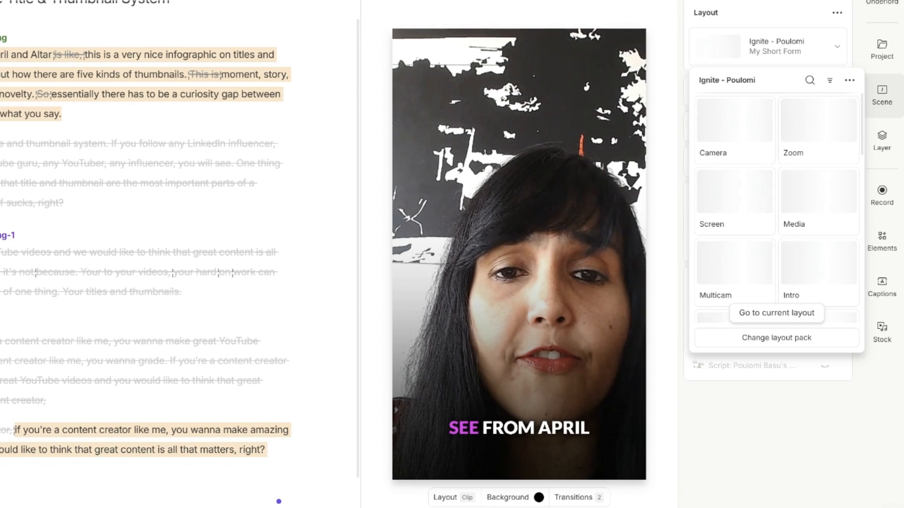
{"action": "left_click", "coordinate": [764, 475]}
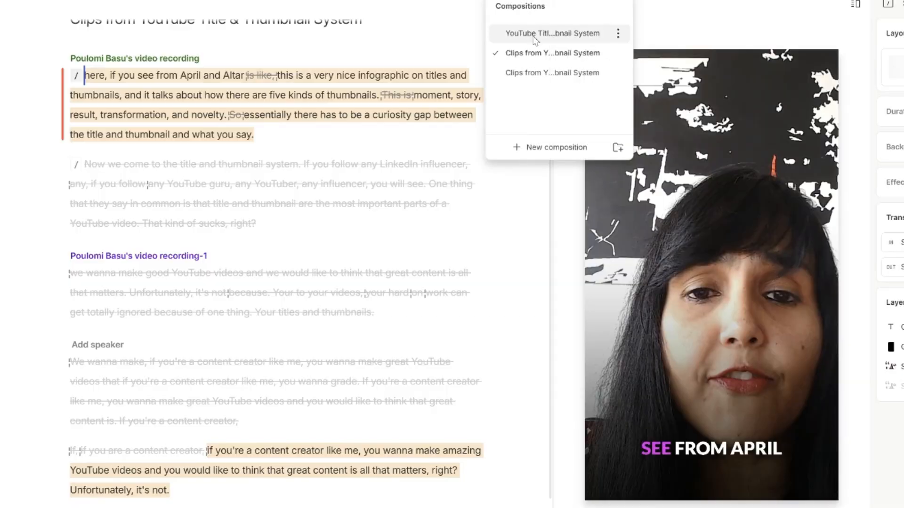
Step: Highlight the passage from "topics in my niche" to "already working" in blue in the full video's script
{"action": "left_click", "coordinate": [534, 34]}
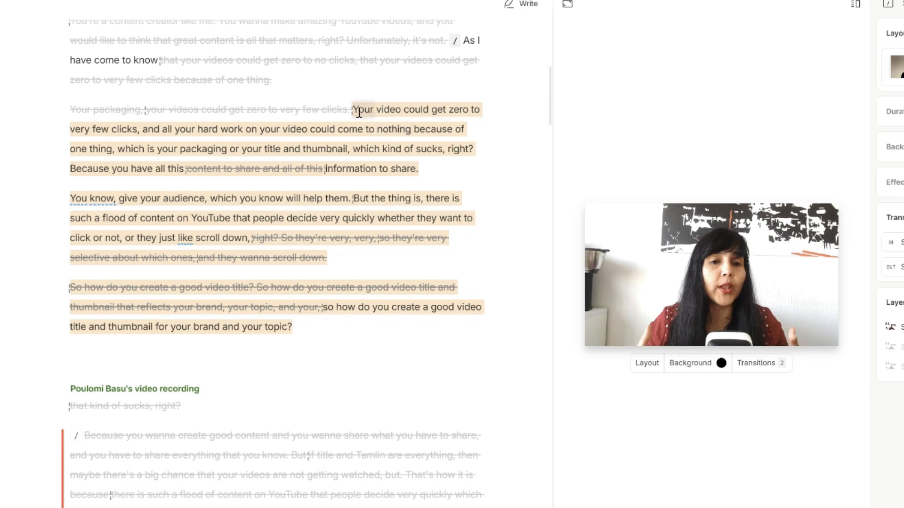
{"action": "left_click_drag", "start_coordinate": [353, 109], "coordinate": [361, 345]}
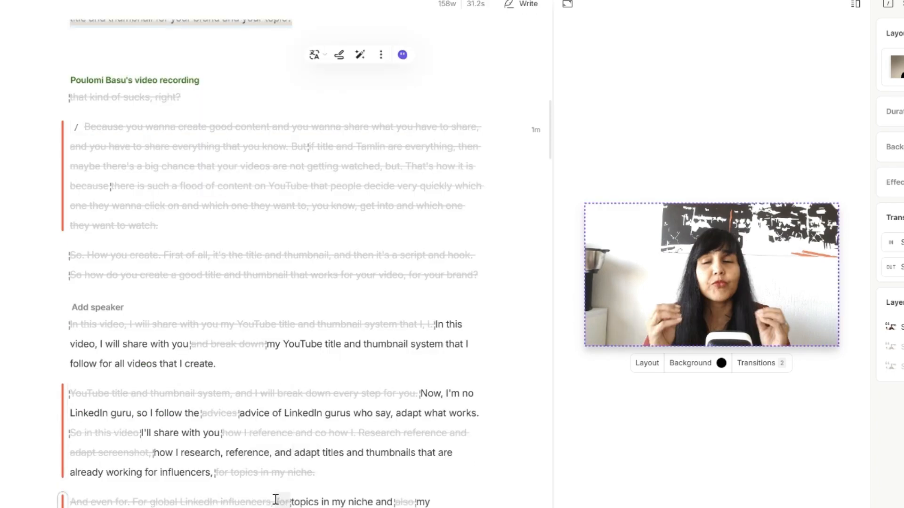
{"action": "left_click_drag", "start_coordinate": [289, 503], "coordinate": [430, 505]}
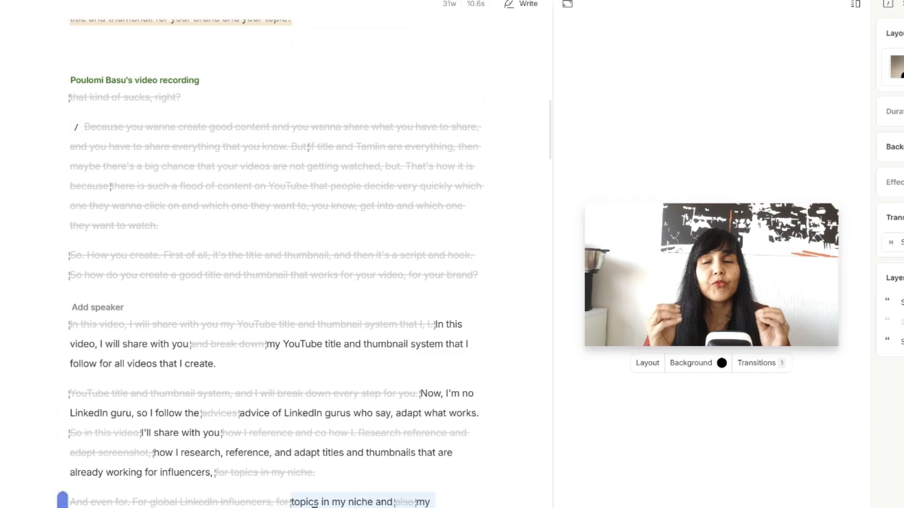
Step: Duplicate the highlighted passage about the titles and thumbnails infographic to the last used composition and open that clips composition
{"action": "scroll", "coordinate": [376, 480], "scroll_direction": "down", "scroll_amount": 4}
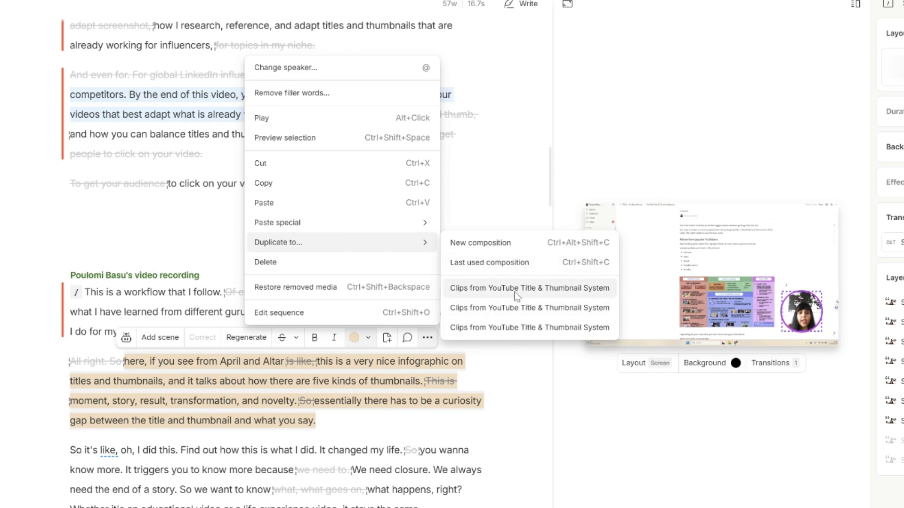
{"action": "left_click", "coordinate": [520, 263]}
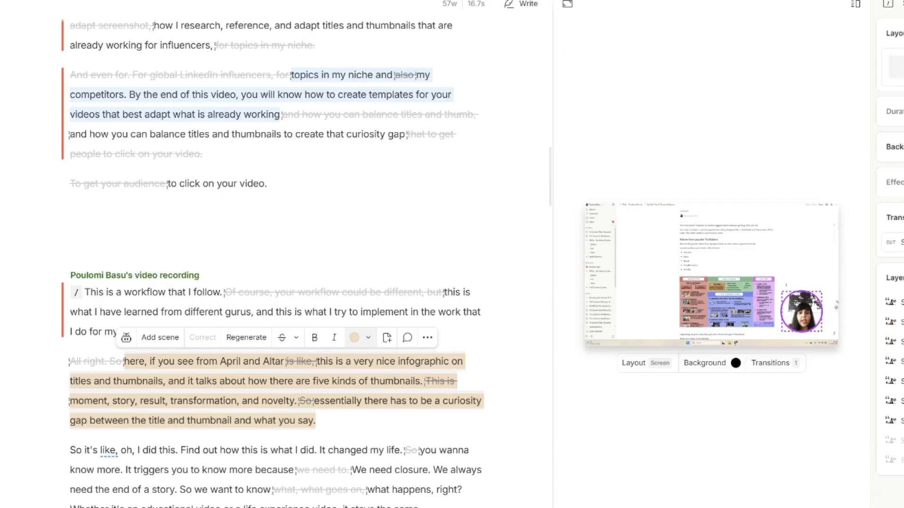
{"action": "left_click", "coordinate": [555, 94]}
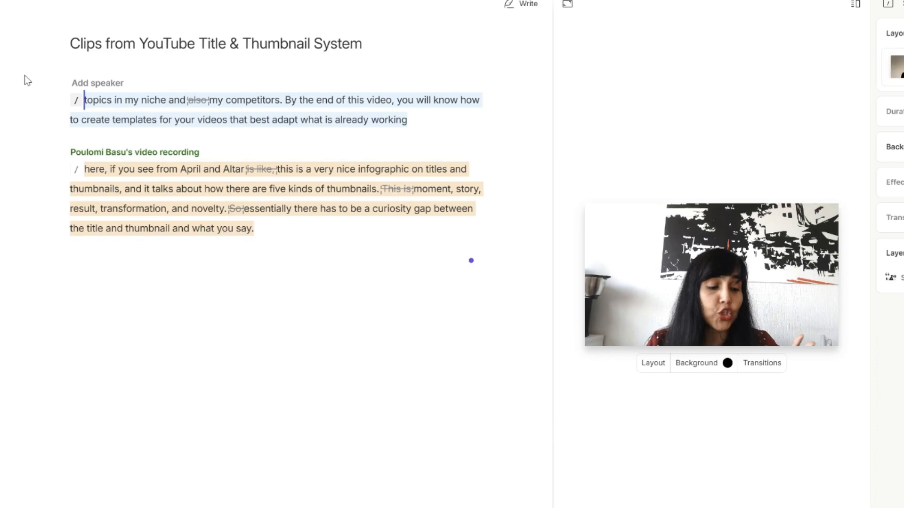
Step: Apply the vertical short-form layout with captions to the scene about the titles and thumbnails infographic
{"action": "left_click", "coordinate": [76, 169]}
{"action": "left_click", "coordinate": [898, 67]}
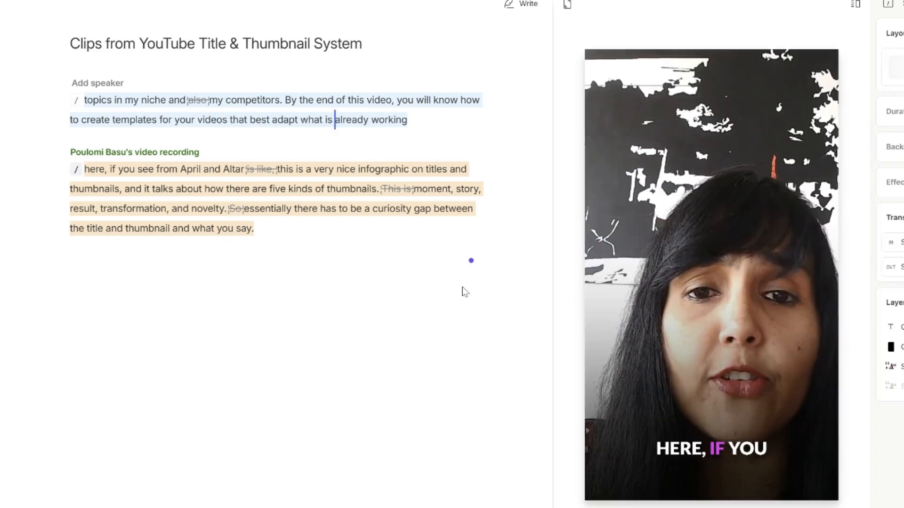